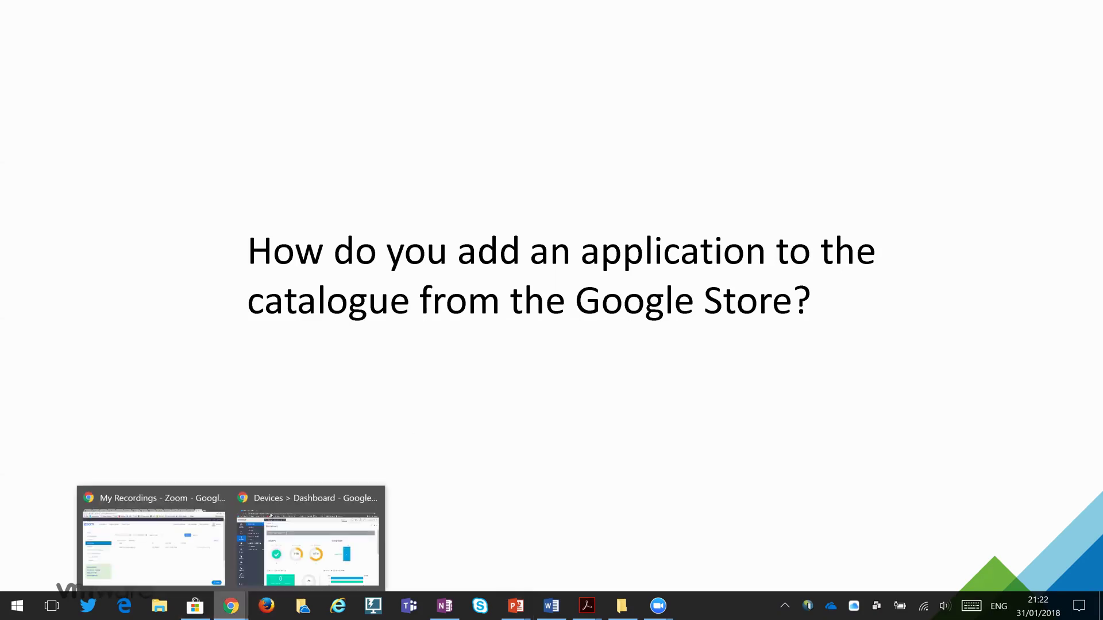
- Show the Public native applications list under Apps & Books in the AirWatch console
{"action": "left_click", "coordinate": [294, 537]}
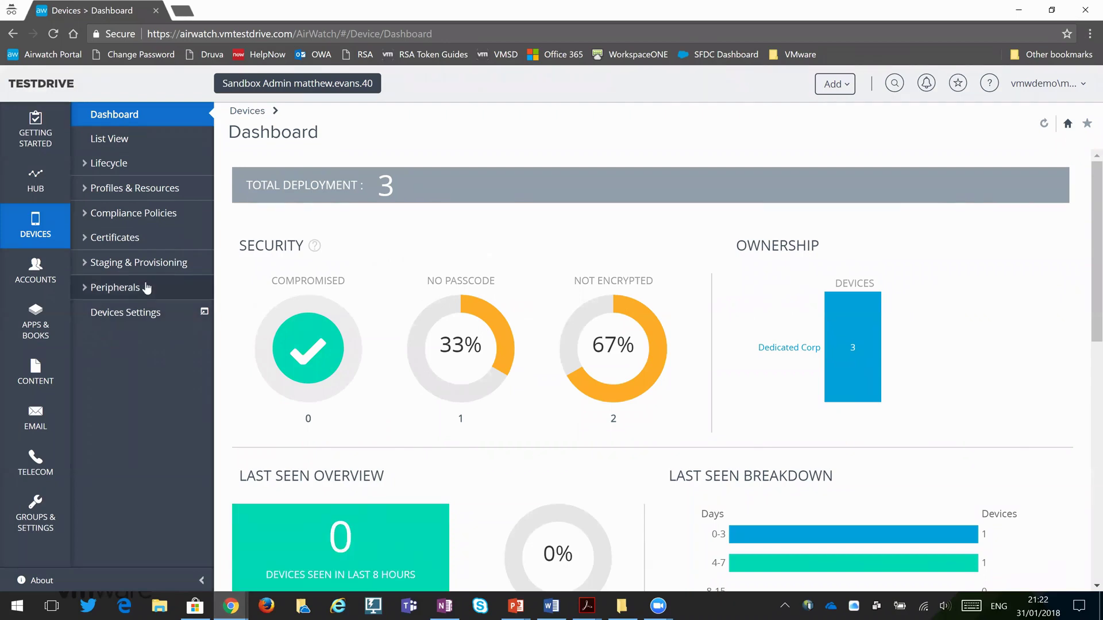
{"action": "left_click", "coordinate": [54, 317]}
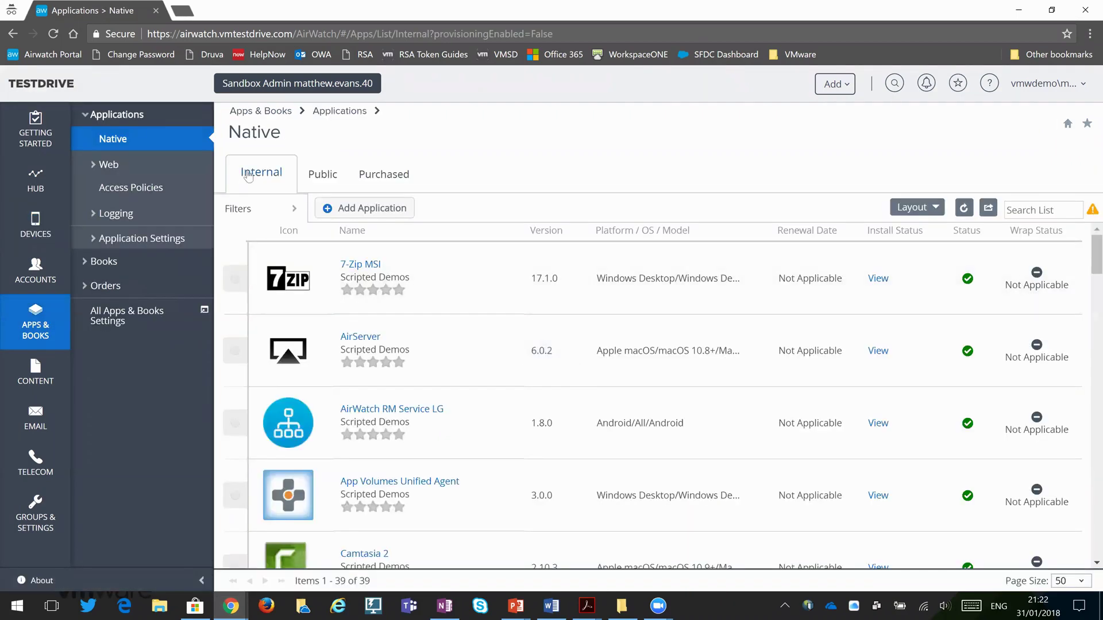
{"action": "left_click", "coordinate": [321, 174]}
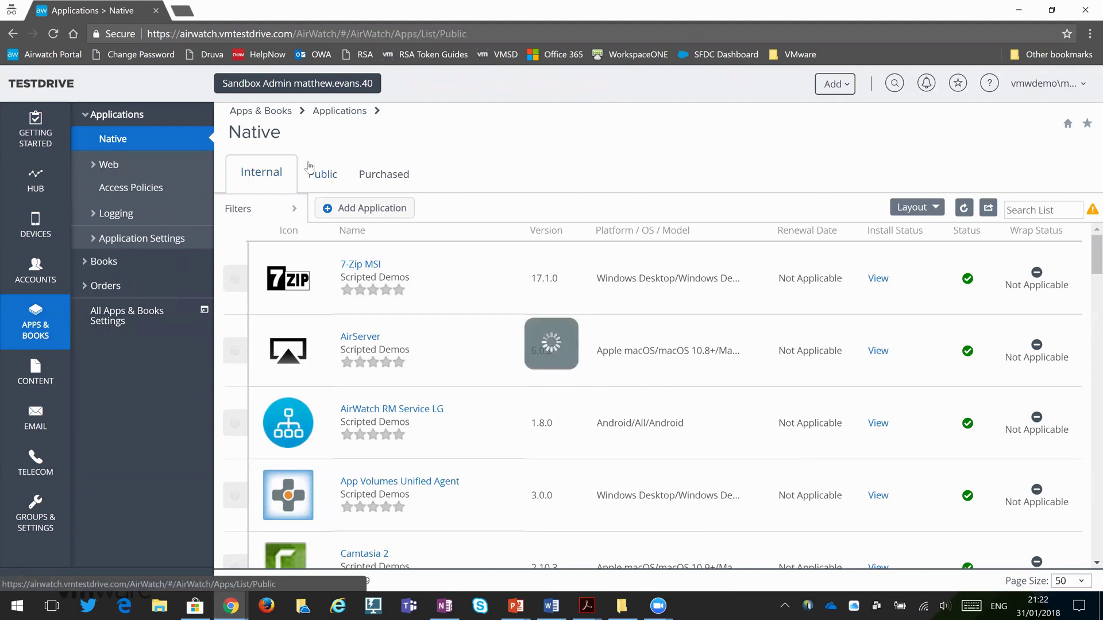
- Start a new Android public application and search Google Play for 'vmware'
{"action": "left_click", "coordinate": [407, 208]}
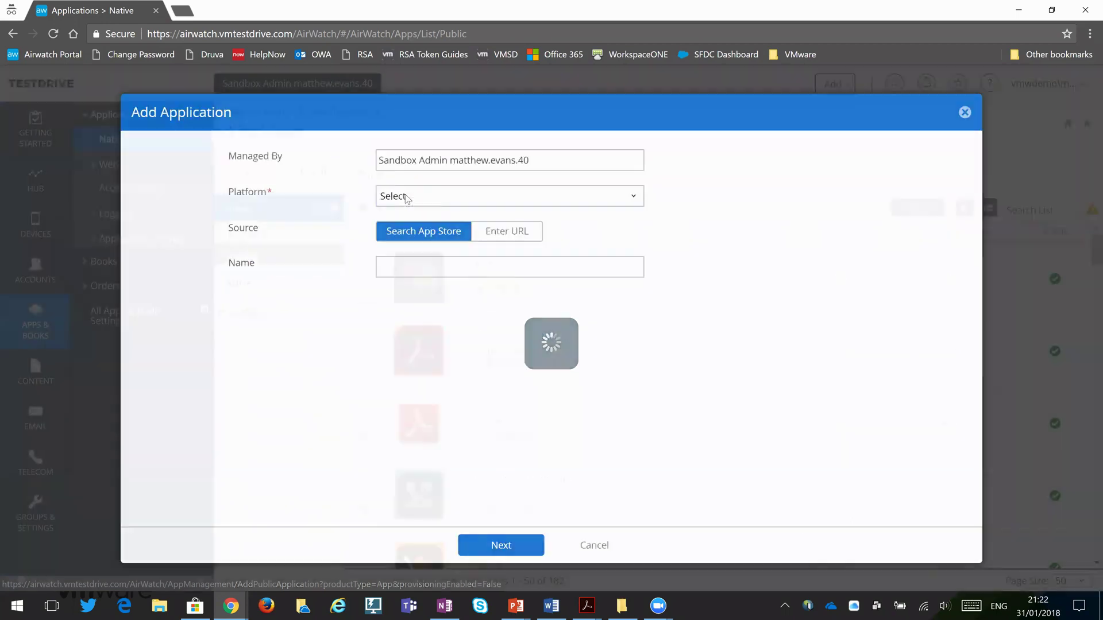
{"action": "left_click", "coordinate": [436, 201]}
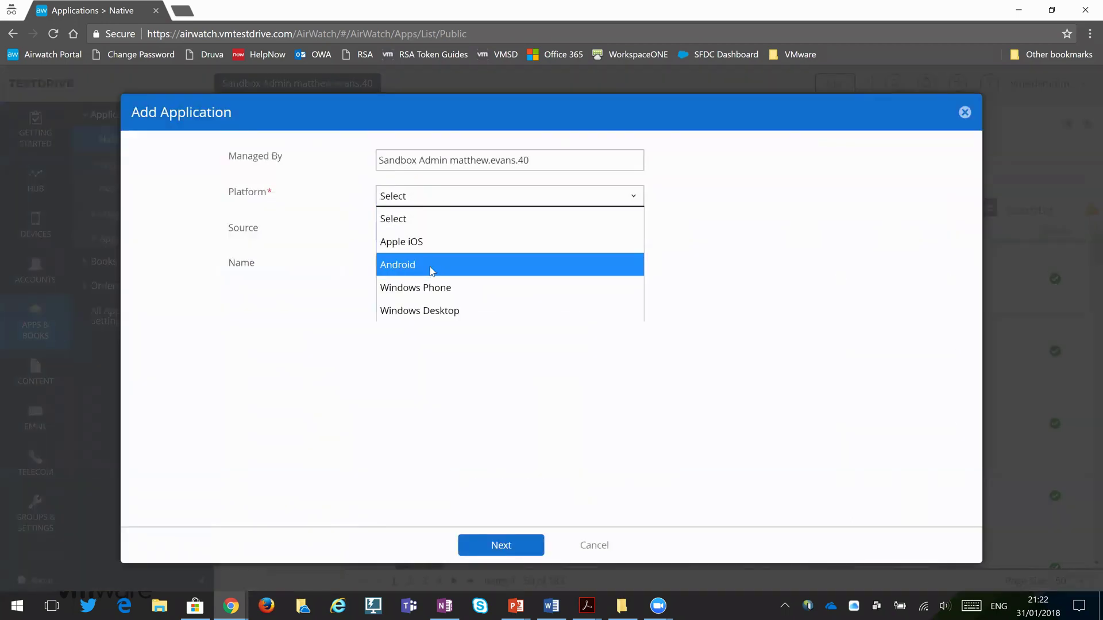
{"action": "left_click", "coordinate": [432, 267]}
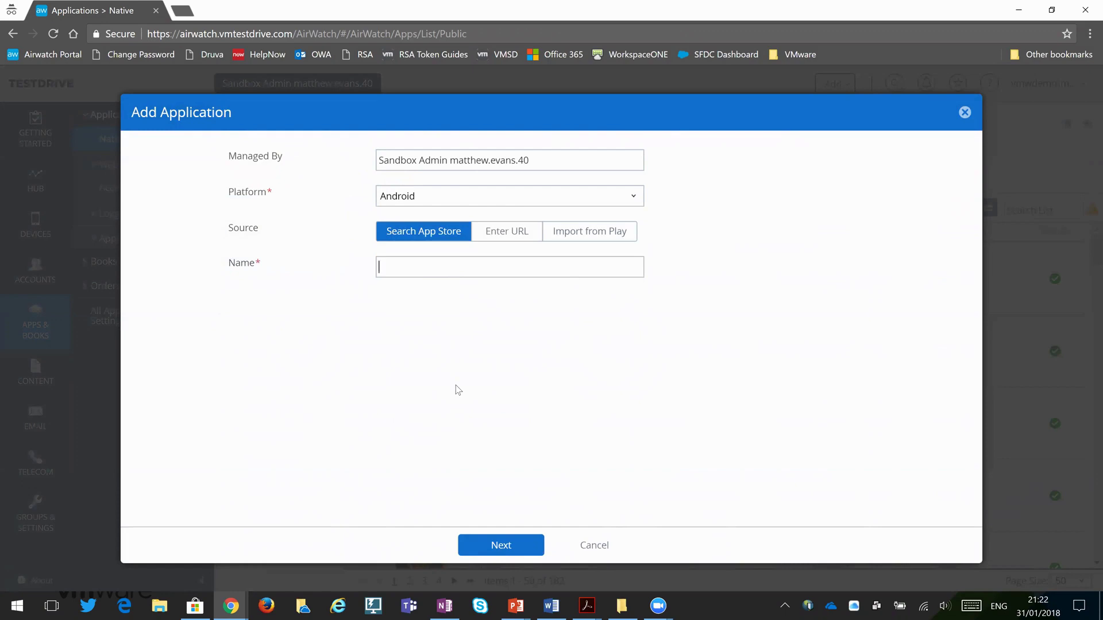
{"action": "type", "text": "vmware"}
{"action": "left_click", "coordinate": [506, 546]}
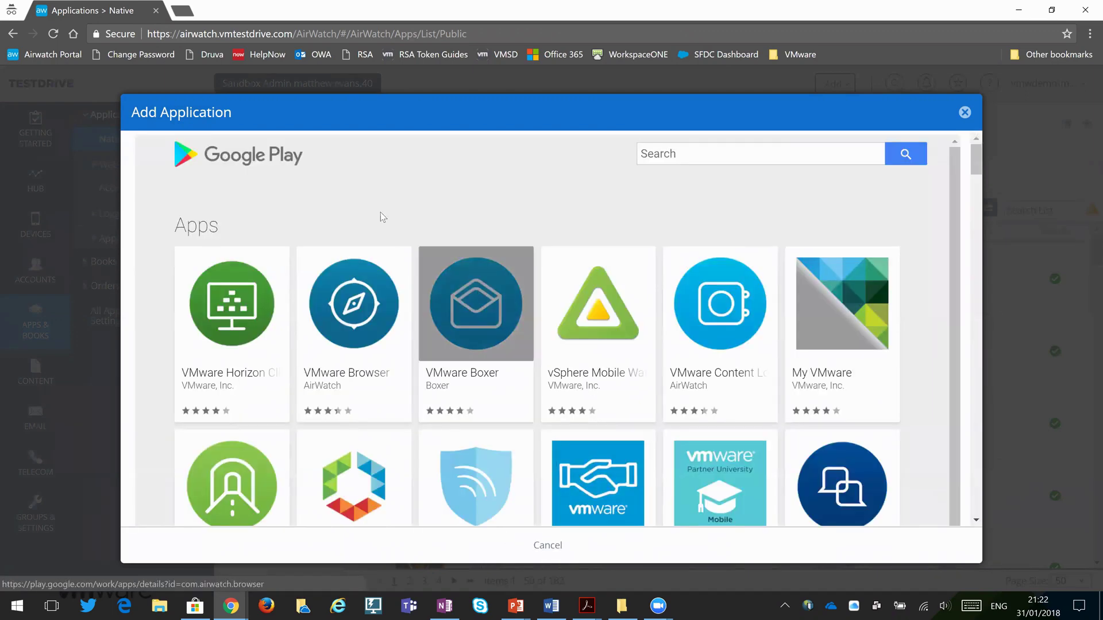
- Select VMware Horizon Client from the Google Play results
{"action": "left_click", "coordinate": [251, 332]}
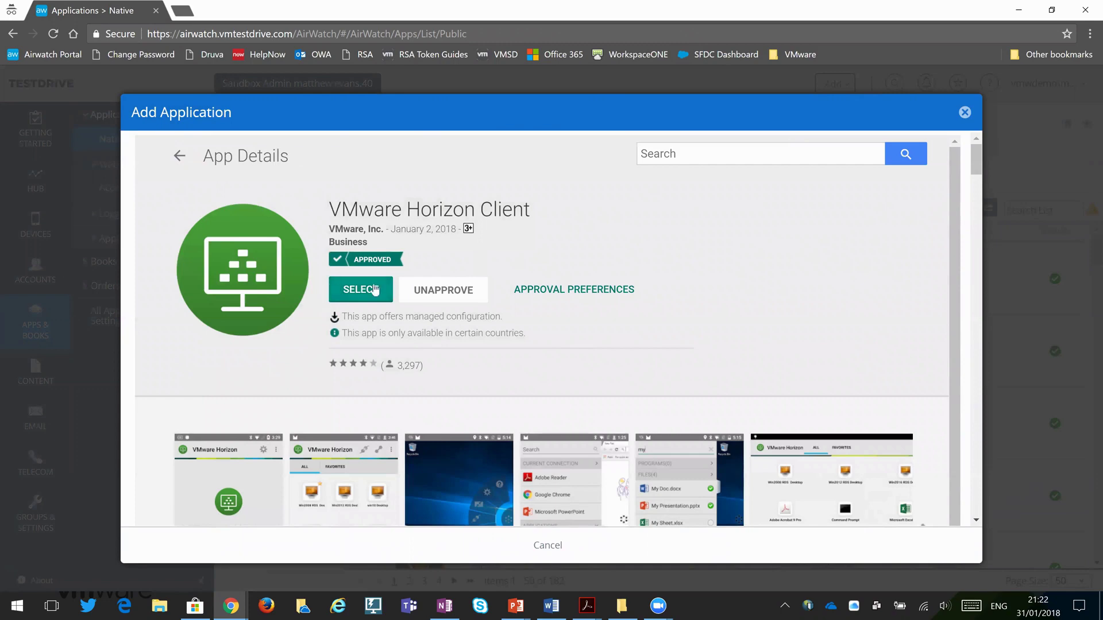
{"action": "left_click", "coordinate": [361, 290]}
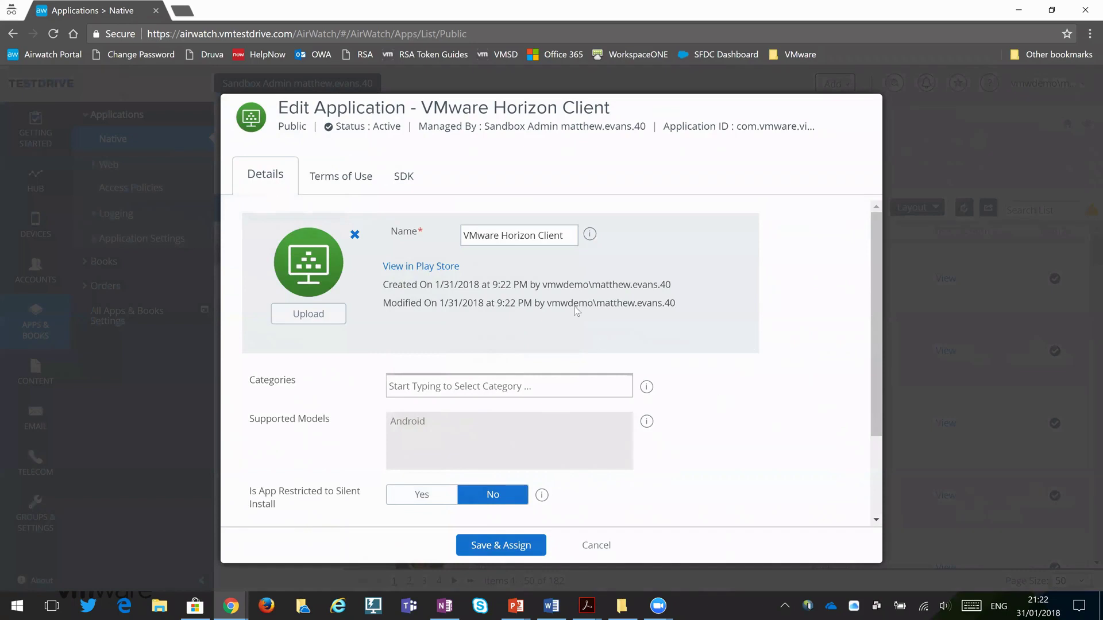
{"action": "scroll", "coordinate": [738, 424], "scroll_direction": "down", "scroll_amount": 2}
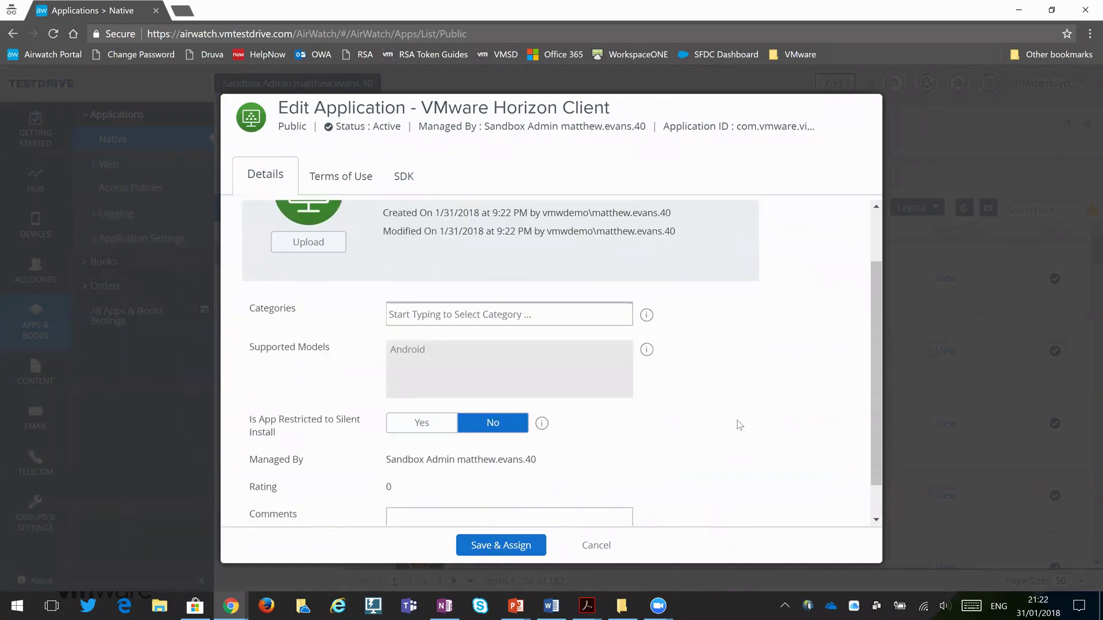
- Review VMware Horizon Client's categories and save its details to reach assignment
{"action": "left_click", "coordinate": [509, 314]}
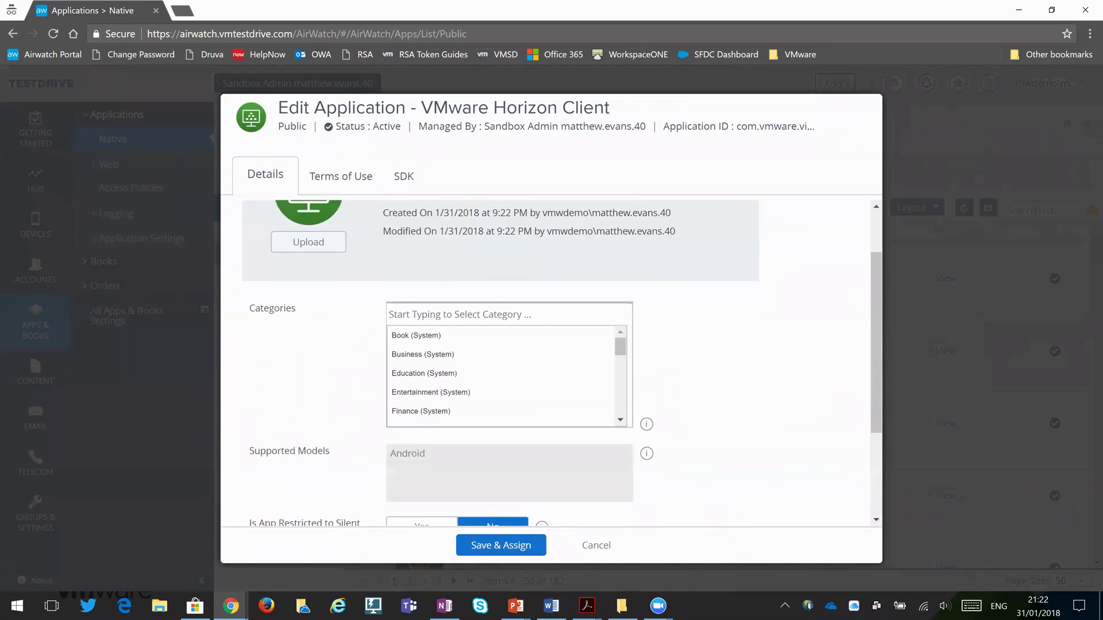
{"action": "scroll", "coordinate": [752, 363], "scroll_direction": "down", "scroll_amount": 3}
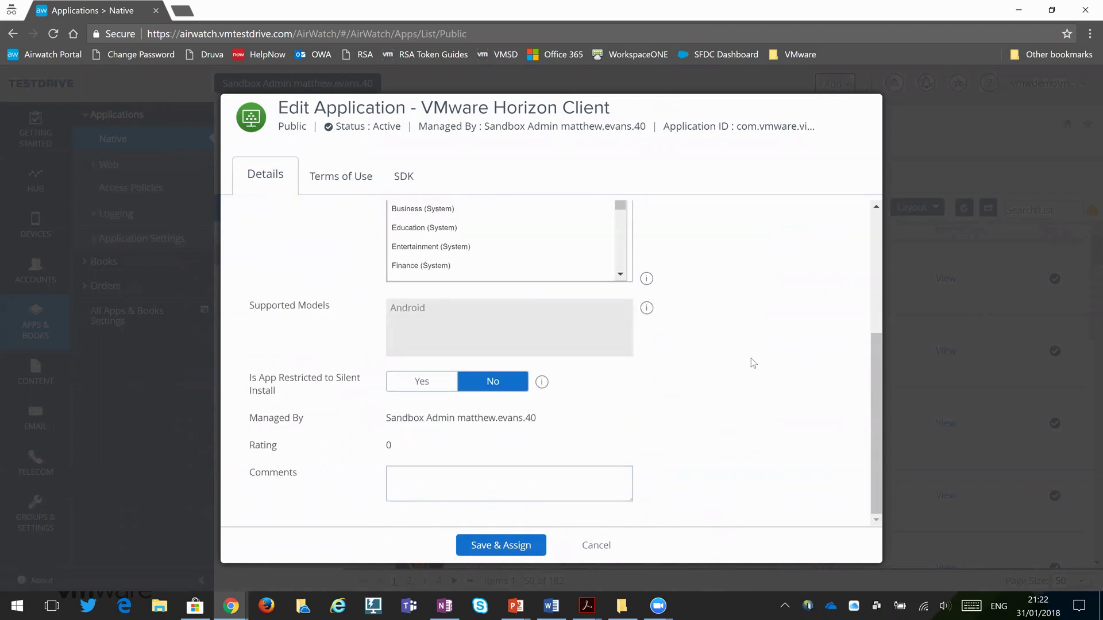
{"action": "left_click", "coordinate": [500, 545]}
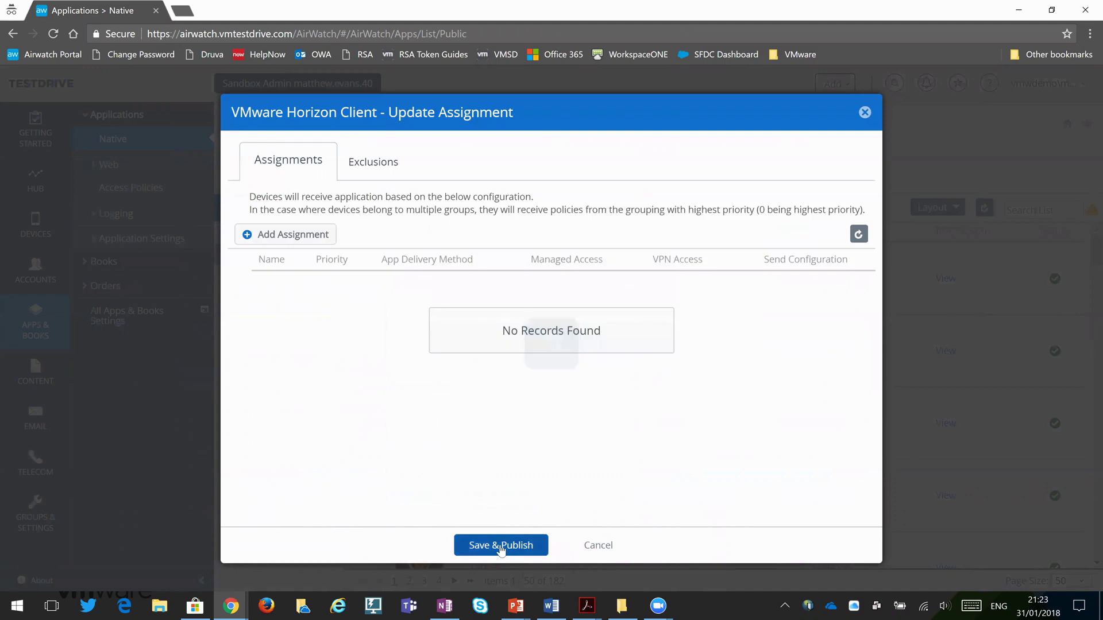
- Assign the app to All Corporate Dedicated Devices with On Demand delivery, then save and publish
{"action": "left_click", "coordinate": [306, 234]}
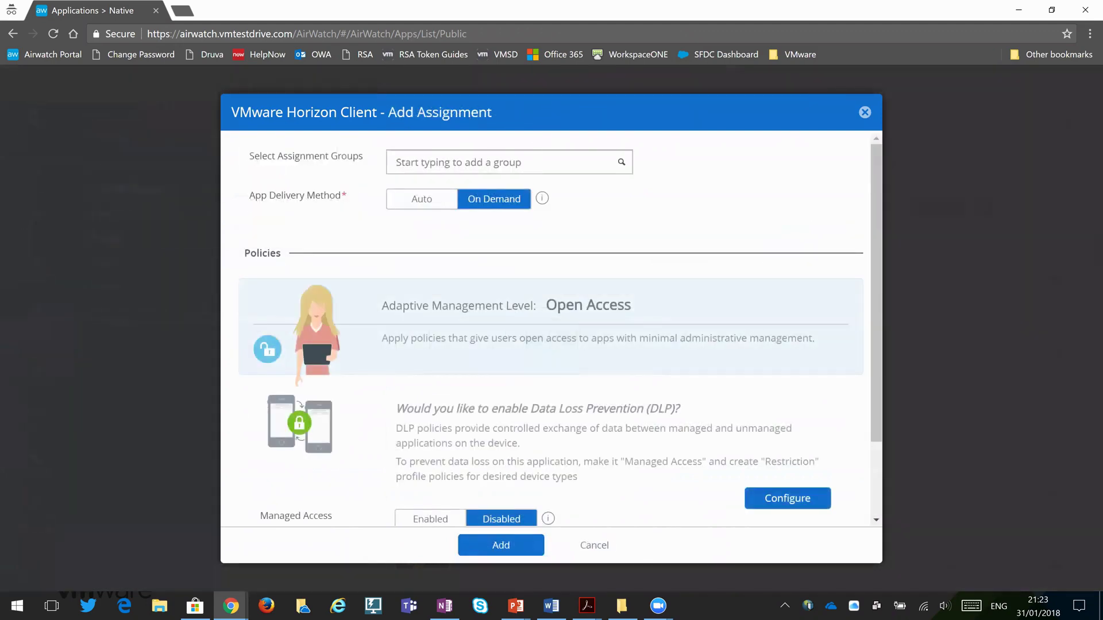
{"action": "left_click", "coordinate": [508, 162]}
{"action": "key", "text": "Down"}
{"action": "key", "text": "Down"}
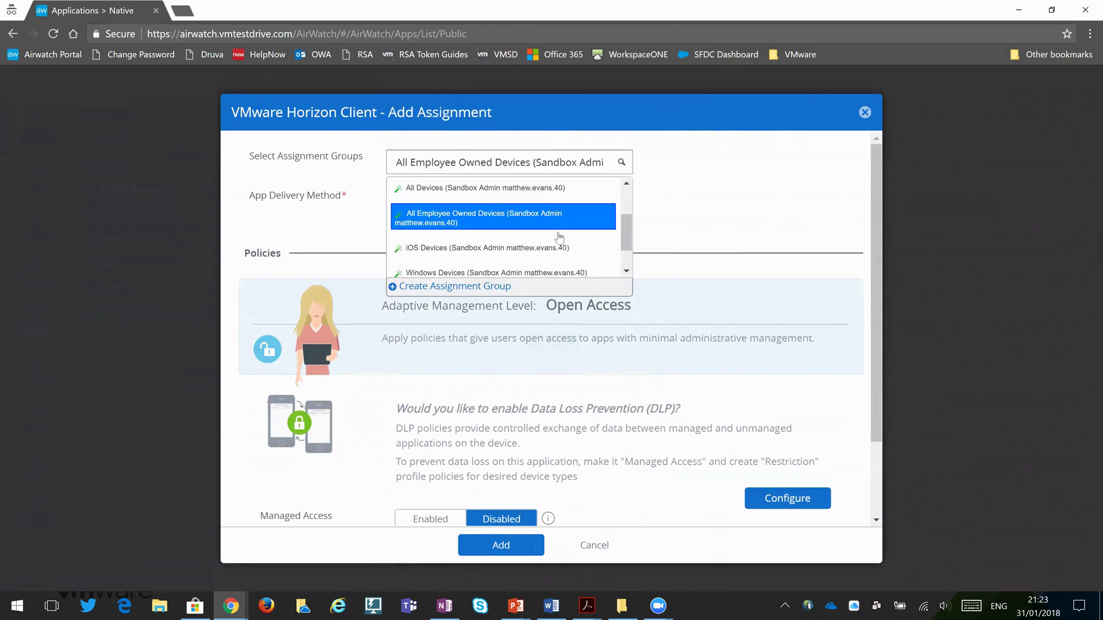
{"action": "scroll", "coordinate": [561, 237], "scroll_direction": "down", "scroll_amount": 1}
{"action": "key", "text": "Down"}
{"action": "key", "text": "Down"}
{"action": "key", "text": "Up"}
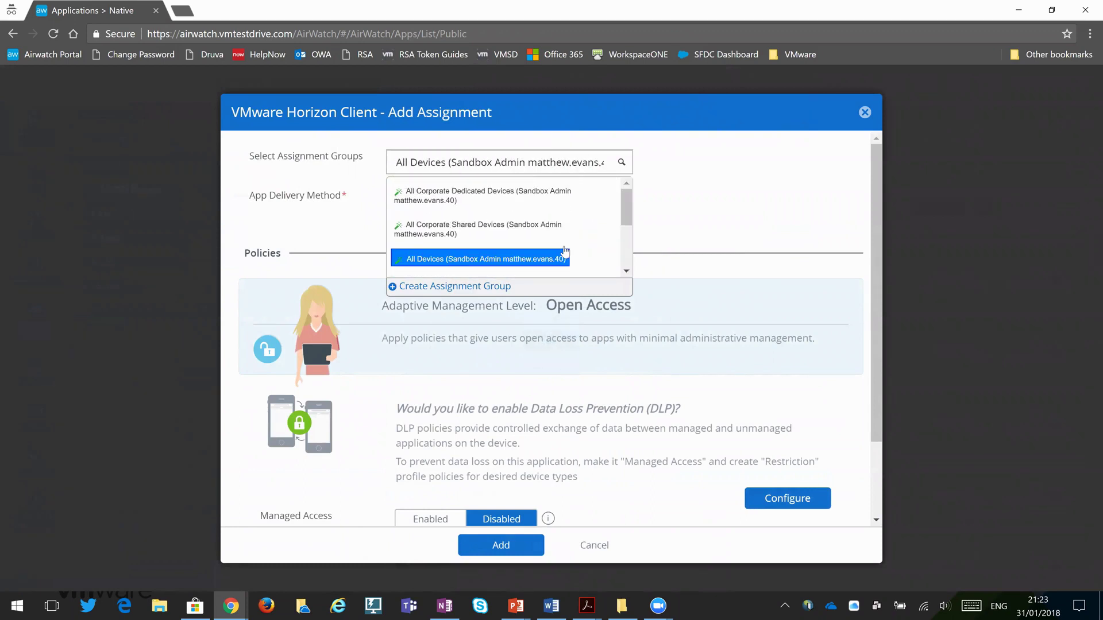
{"action": "key", "text": "Up"}
{"action": "key", "text": "Up"}
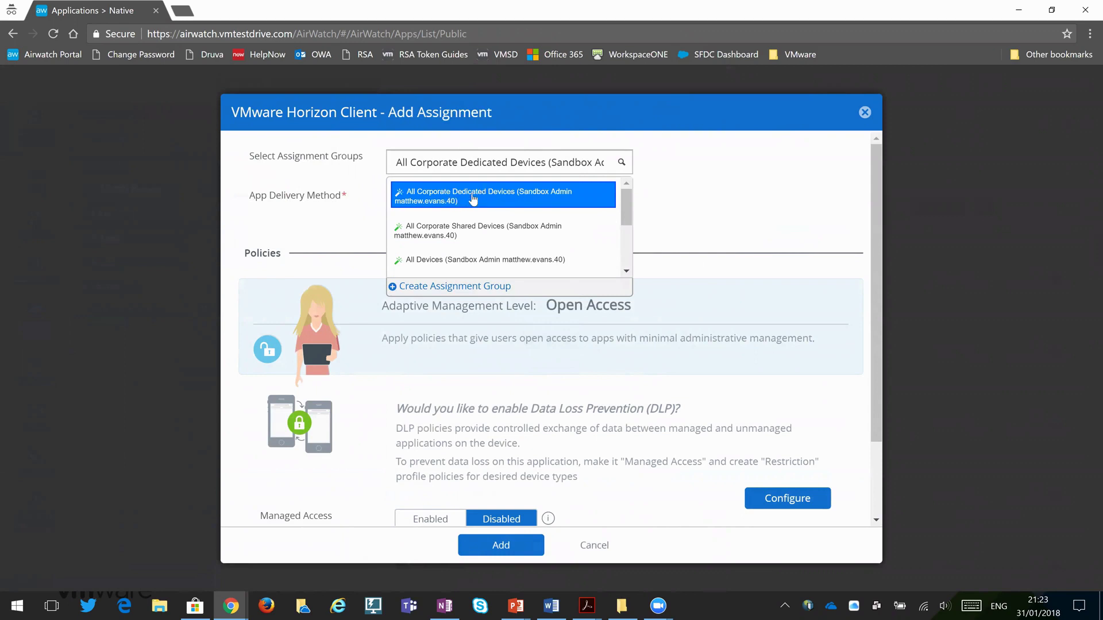
{"action": "left_click", "coordinate": [463, 200]}
{"action": "left_click", "coordinate": [500, 544]}
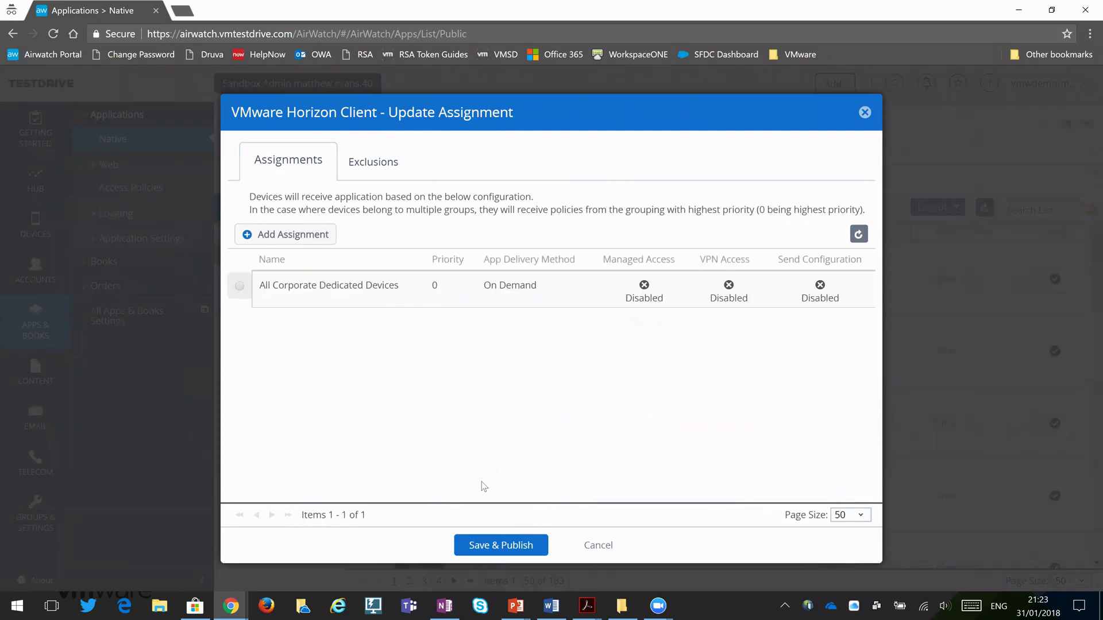
{"action": "left_click", "coordinate": [496, 545]}
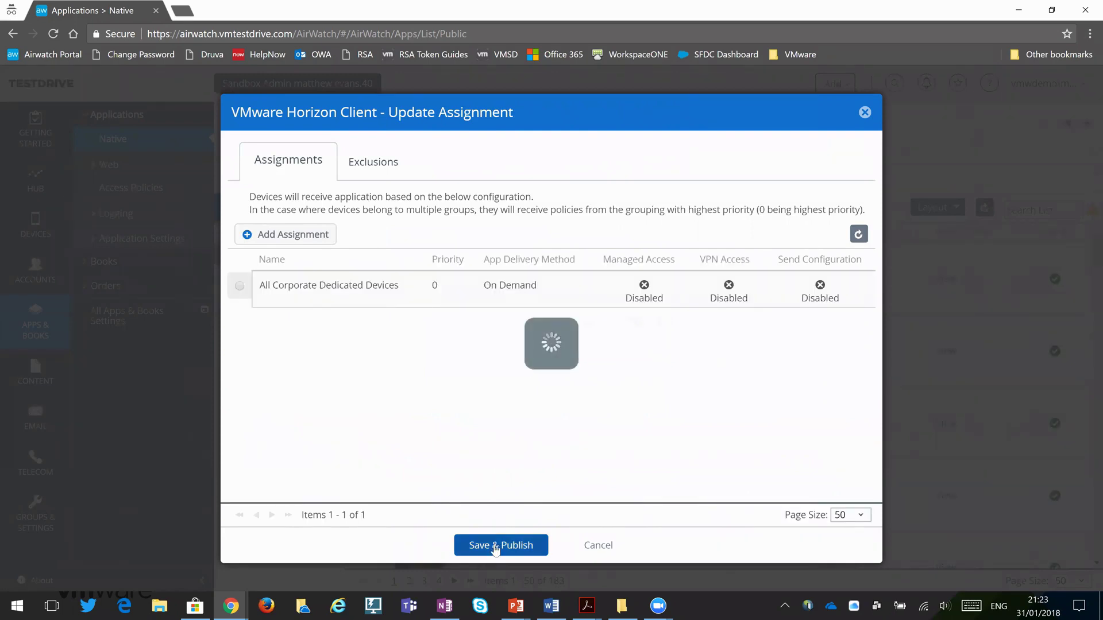
- Confirm publishing, then filter the Public apps list to Android platform
{"action": "left_click", "coordinate": [495, 545]}
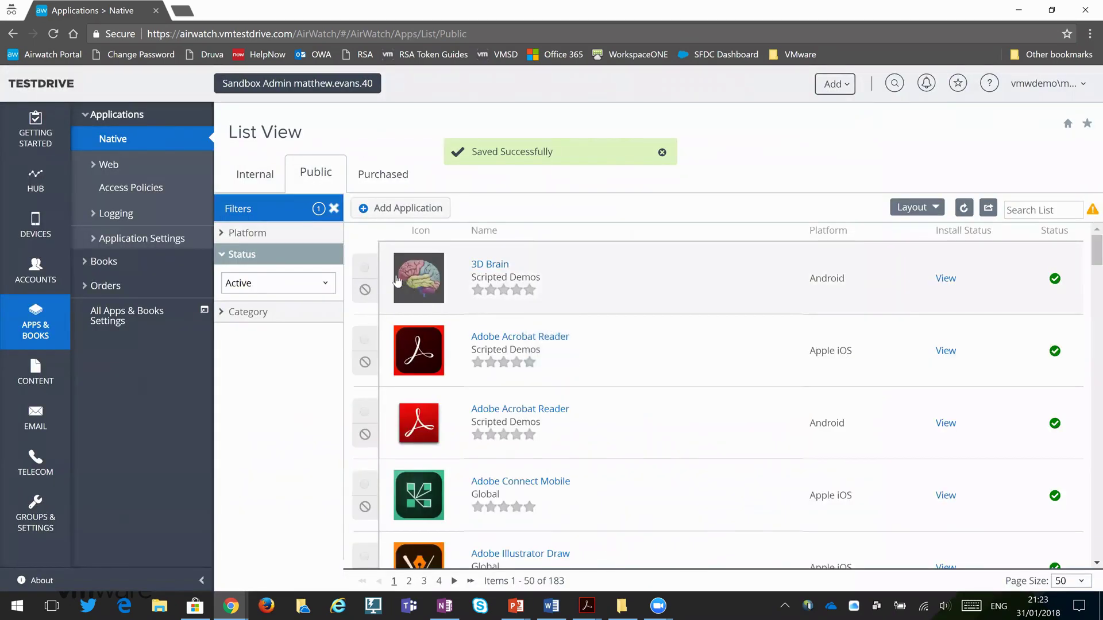
{"action": "left_click", "coordinate": [258, 231]}
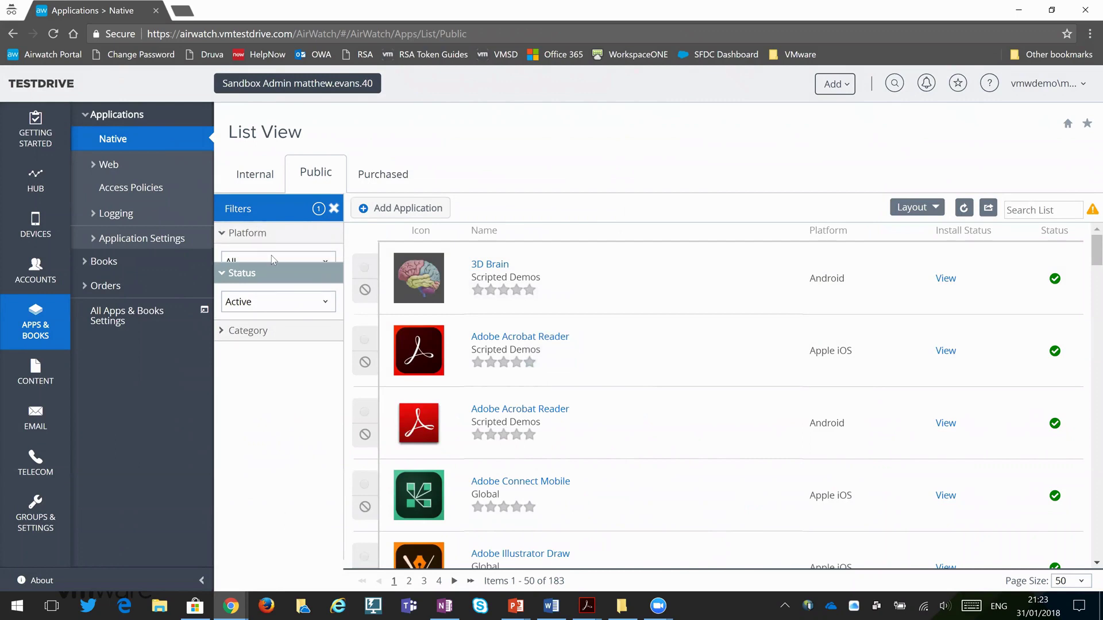
{"action": "left_click", "coordinate": [275, 262]}
{"action": "left_click", "coordinate": [242, 306]}
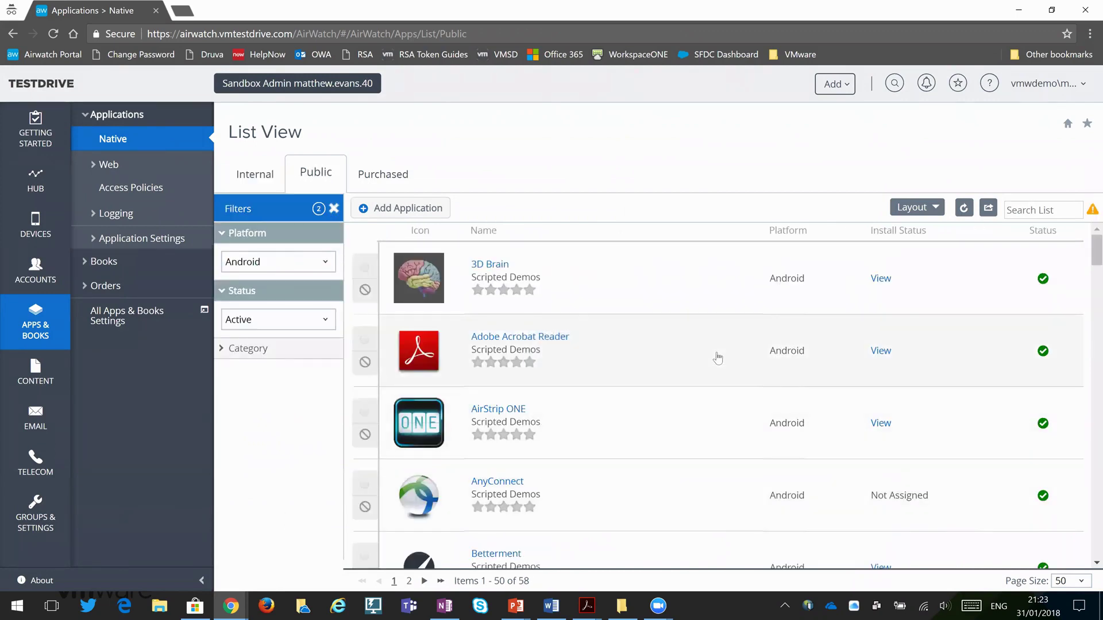
{"action": "scroll", "coordinate": [619, 421], "scroll_direction": "down", "scroll_amount": 2}
{"action": "scroll", "coordinate": [690, 372], "scroll_direction": "down", "scroll_amount": 3}
{"action": "scroll", "coordinate": [718, 358], "scroll_direction": "down", "scroll_amount": 2}
{"action": "scroll", "coordinate": [718, 357], "scroll_direction": "down", "scroll_amount": 3}
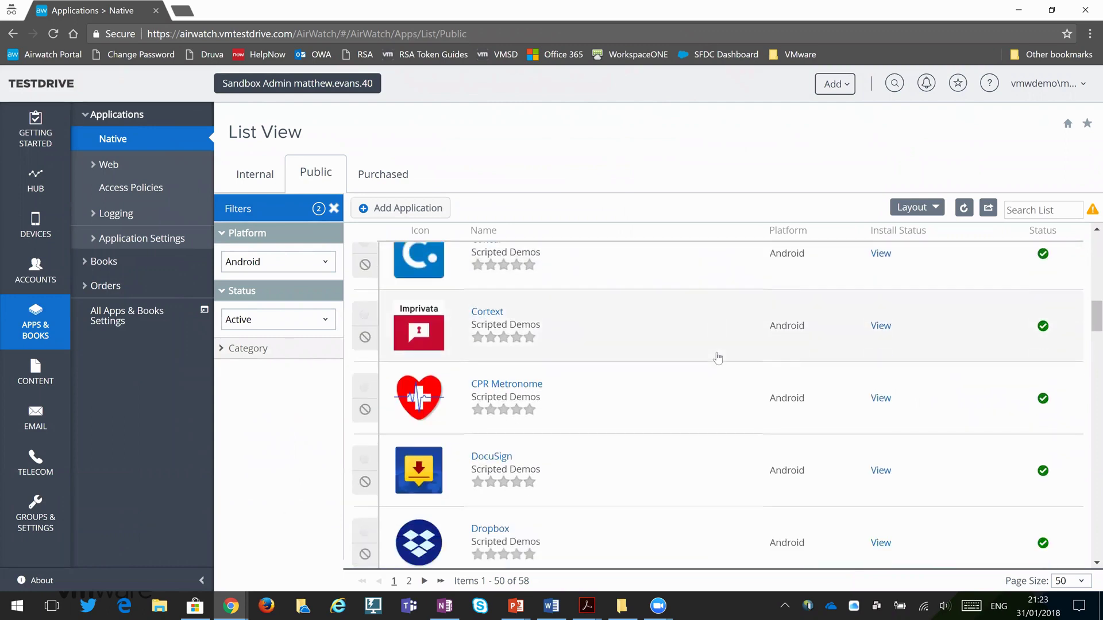
{"action": "scroll", "coordinate": [717, 357], "scroll_direction": "down", "scroll_amount": 3}
{"action": "scroll", "coordinate": [718, 357], "scroll_direction": "down", "scroll_amount": 4}
{"action": "scroll", "coordinate": [718, 357], "scroll_direction": "down", "scroll_amount": 4}
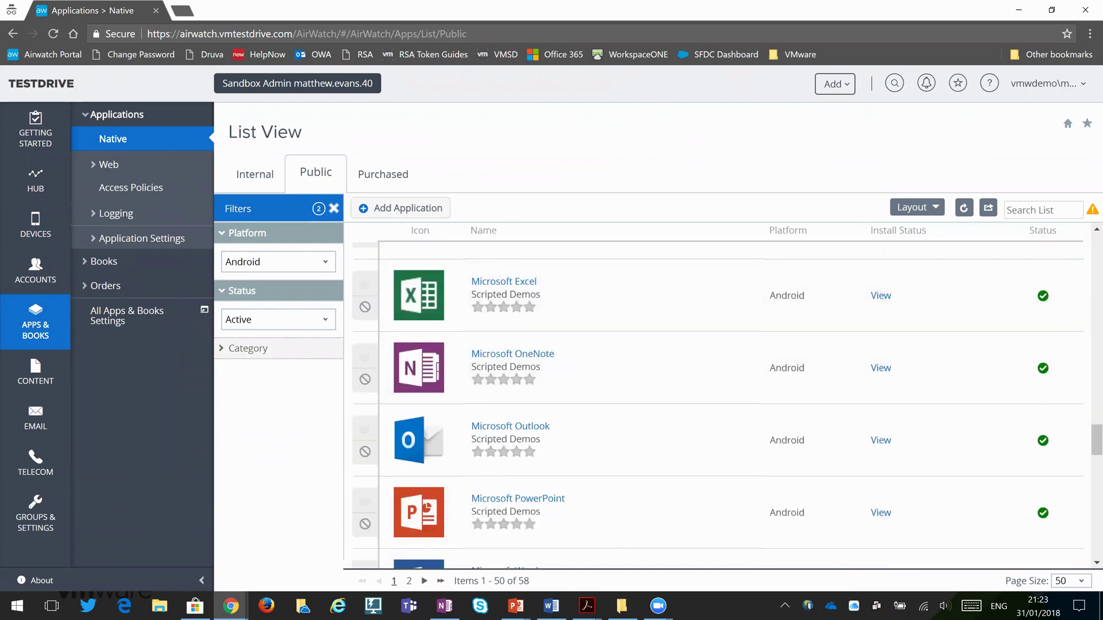
{"action": "type", "text": "horizon"}
- Search the Android public app list for 'horizon'
{"action": "key", "text": "Return"}
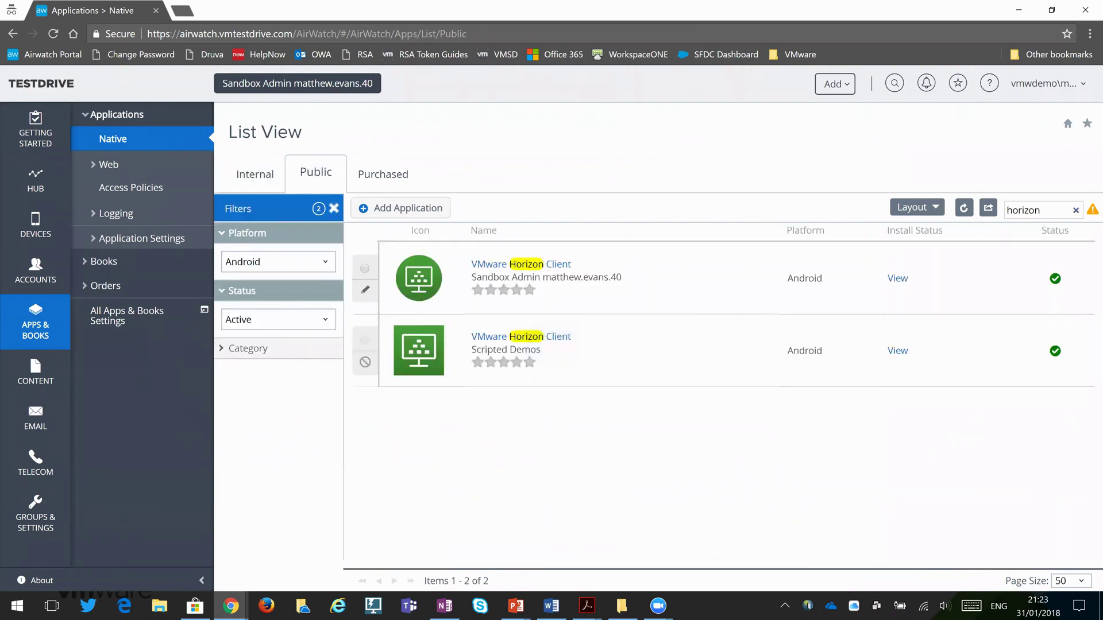